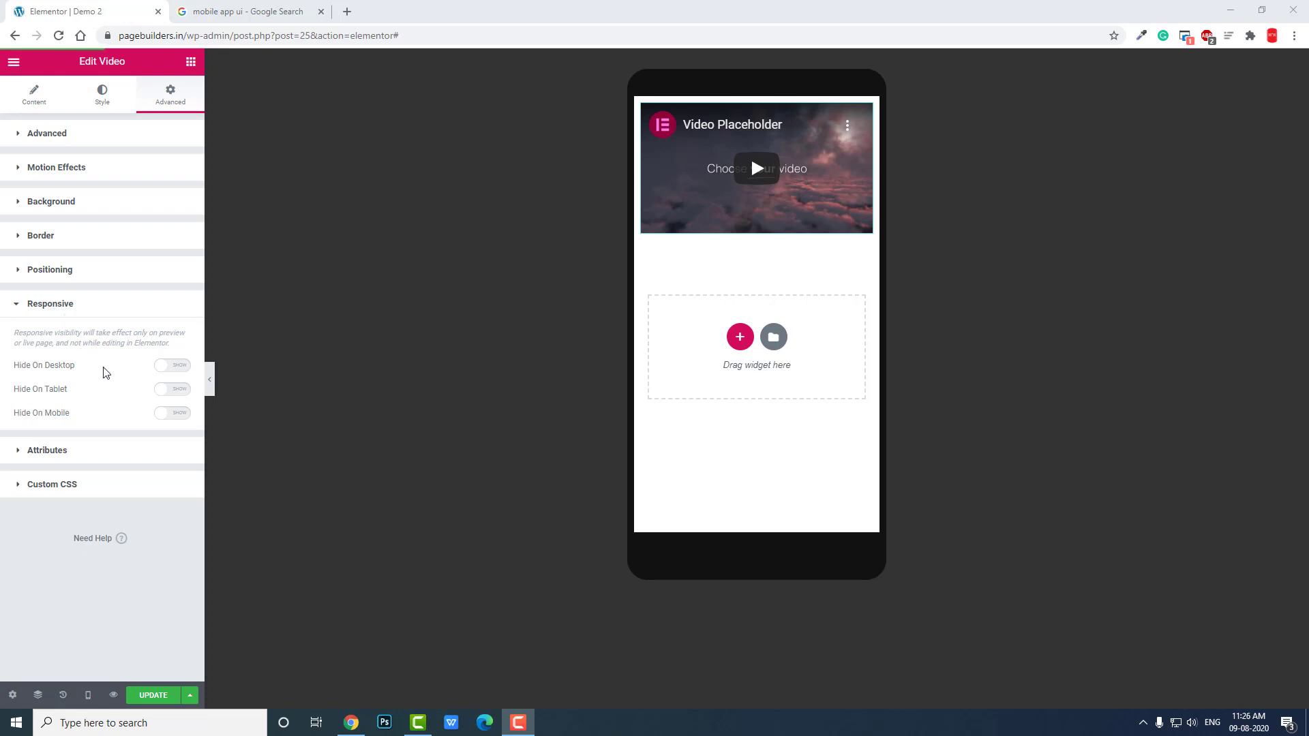
# Enable Hide On Desktop, Hide On Tablet and Hide On Mobile for the Video widget.
pyautogui.click(172, 369)
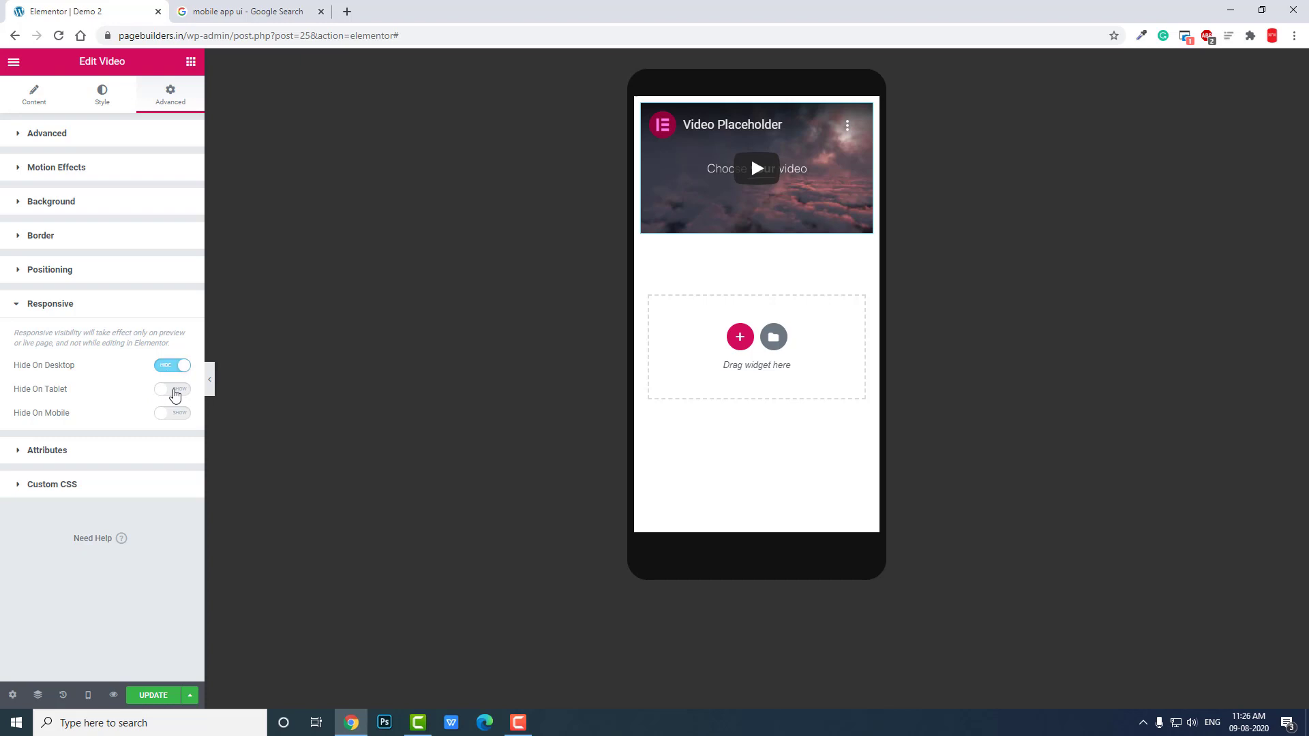
pyautogui.click(175, 397)
pyautogui.click(185, 415)
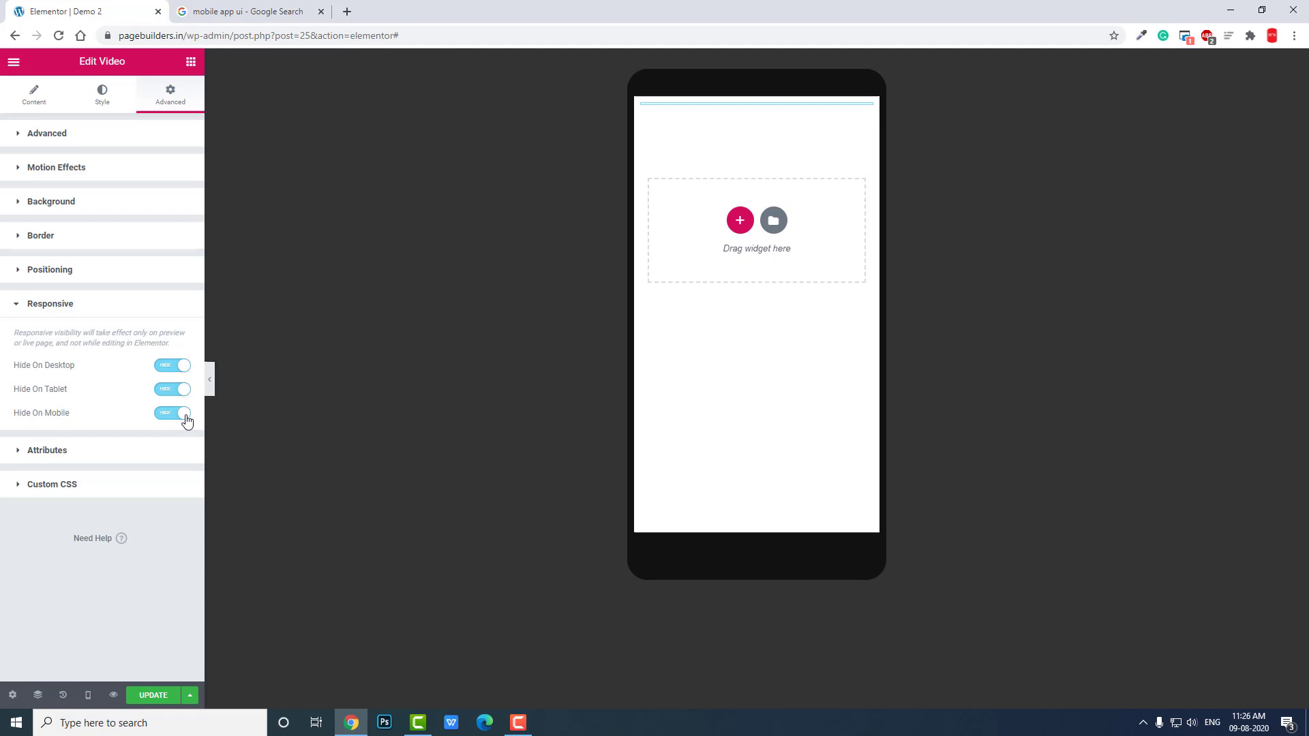
# Turn off Hide On Mobile so the video shows on mobile again.
pyautogui.moveTo(757, 105)
pyautogui.click(172, 416)
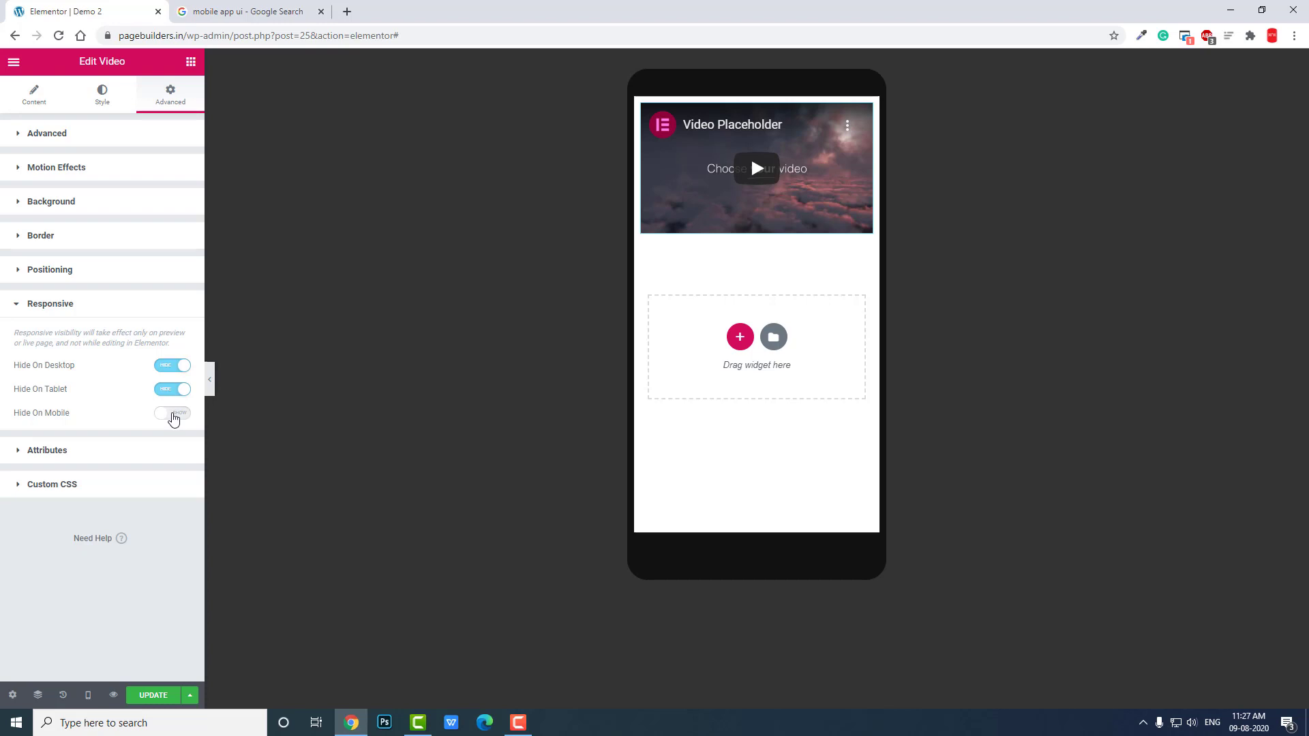
# Switch the canvas to the Desktop preview from the responsive mode menu.
pyautogui.click(94, 697)
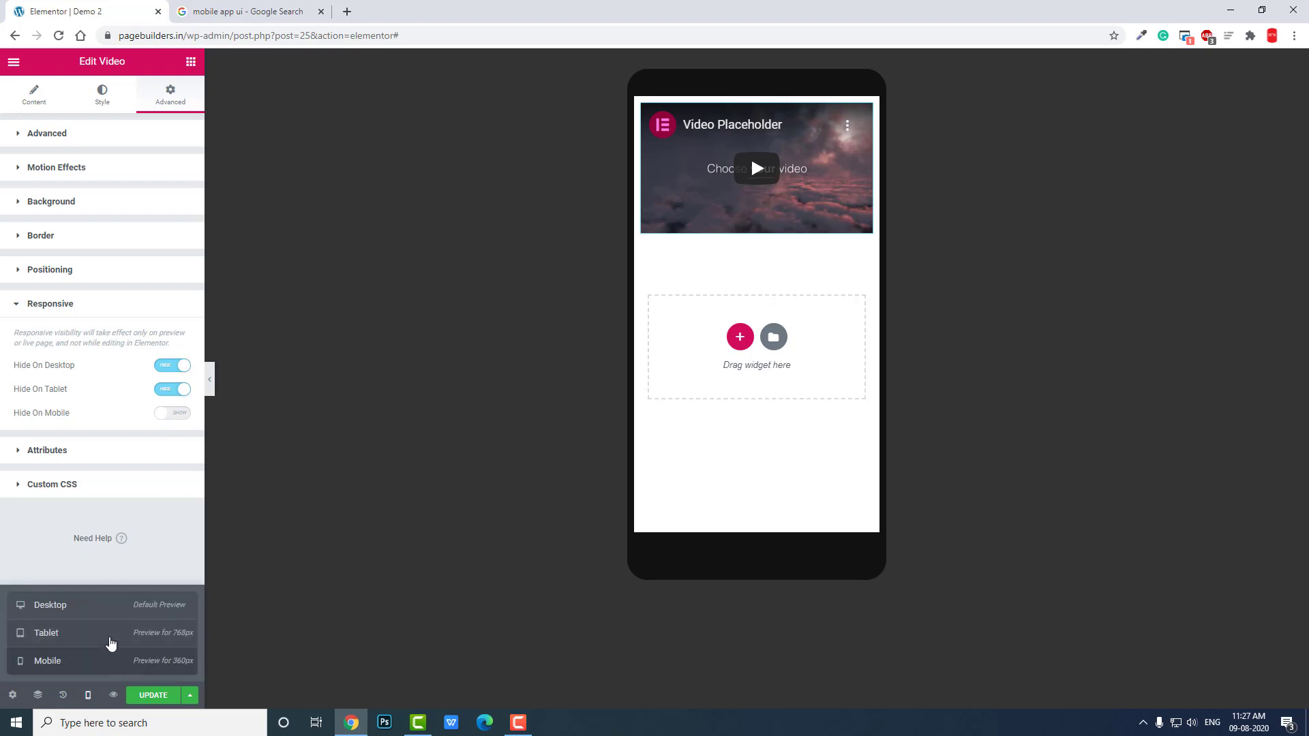
pyautogui.click(113, 607)
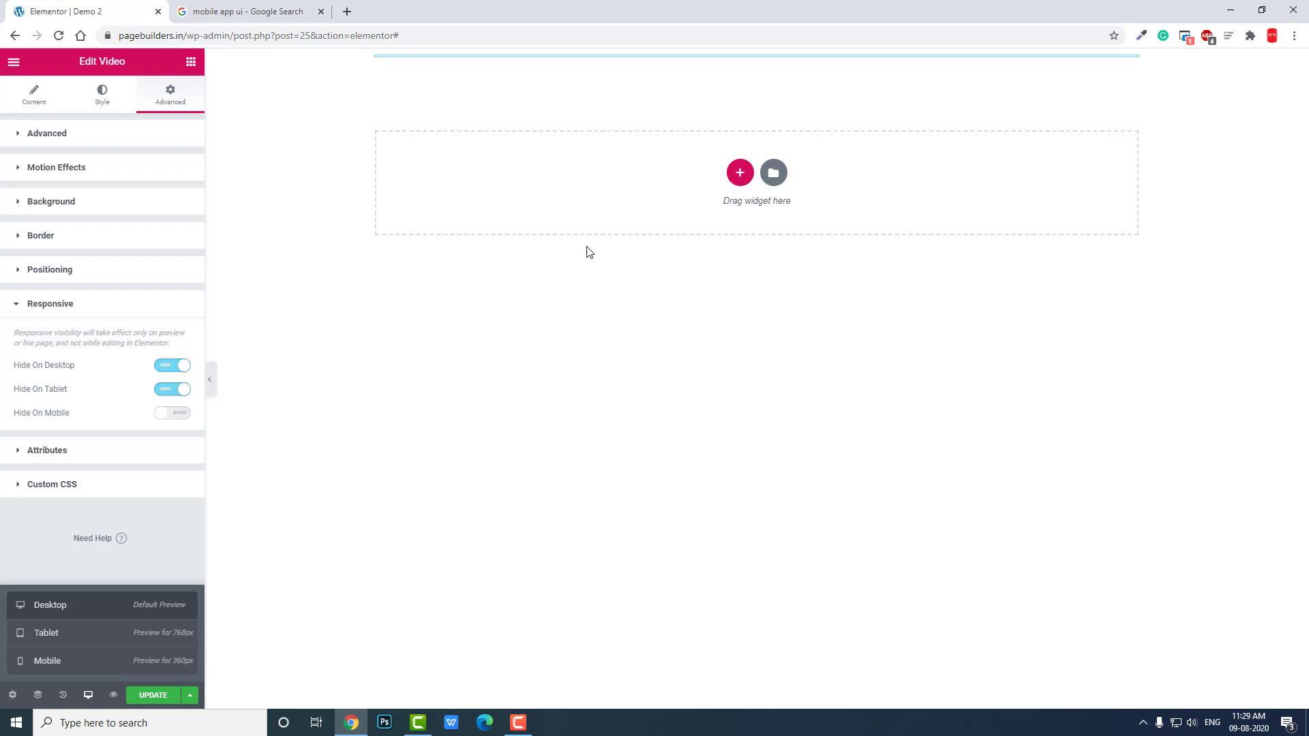
# Turn off Hide On Desktop, leaving the video hidden only on tablet.
pyautogui.click(169, 366)
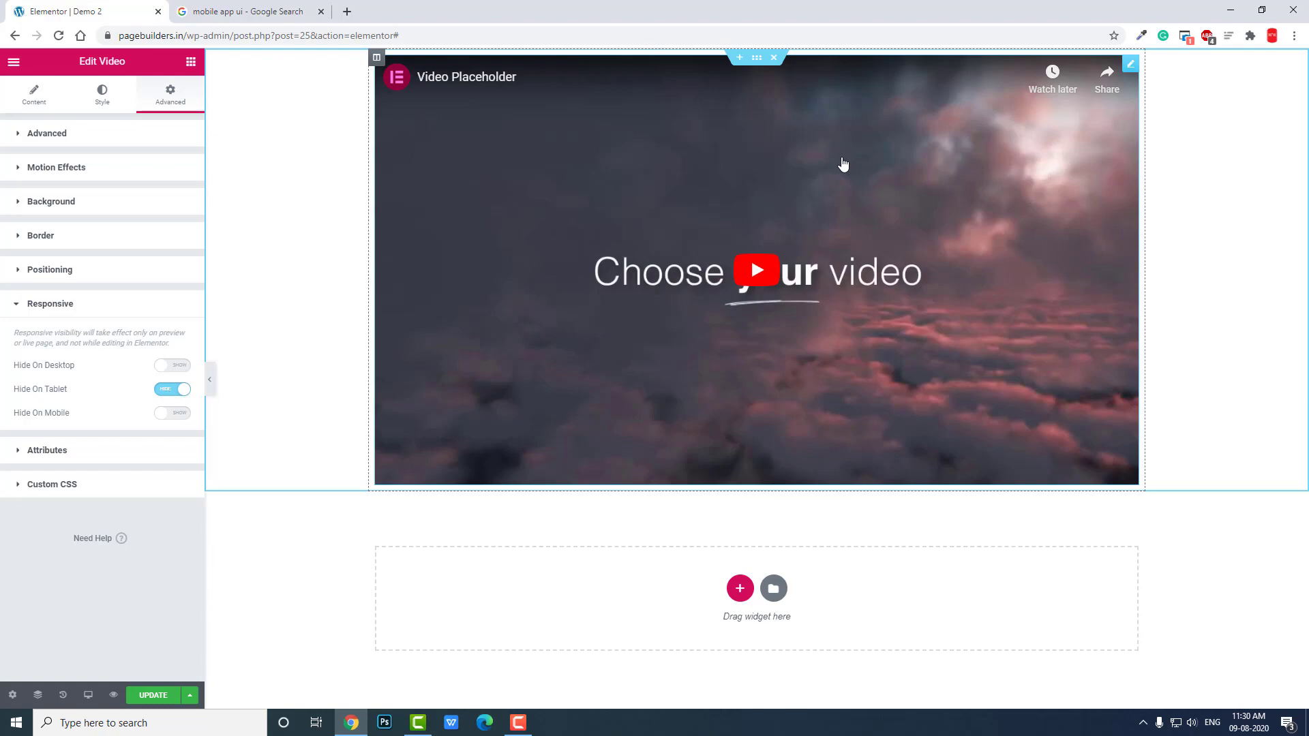
# Switch to the 'mobile app ui' Google Images results tab.
pyautogui.click(239, 12)
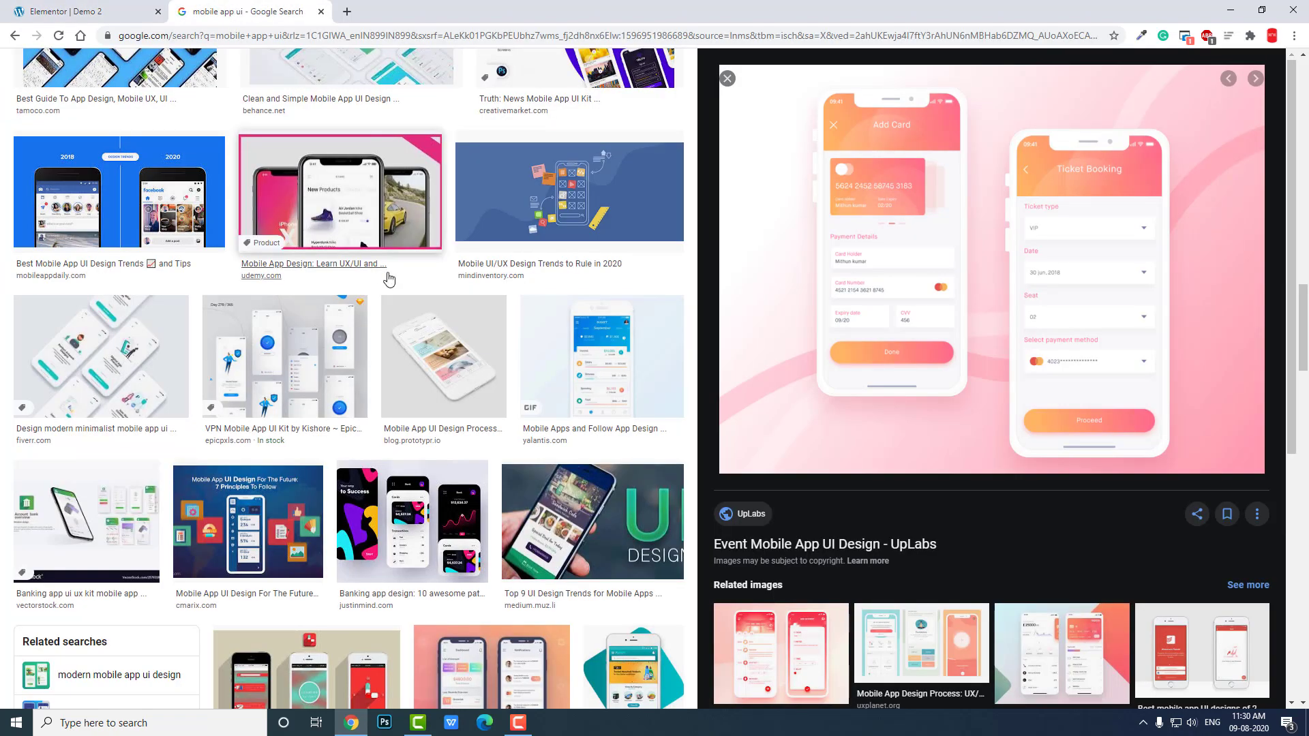
pyautogui.scroll(4, 390, 278)
pyautogui.scroll(5, 389, 278)
pyautogui.scroll(5, 388, 278)
pyautogui.scroll(5, 388, 278)
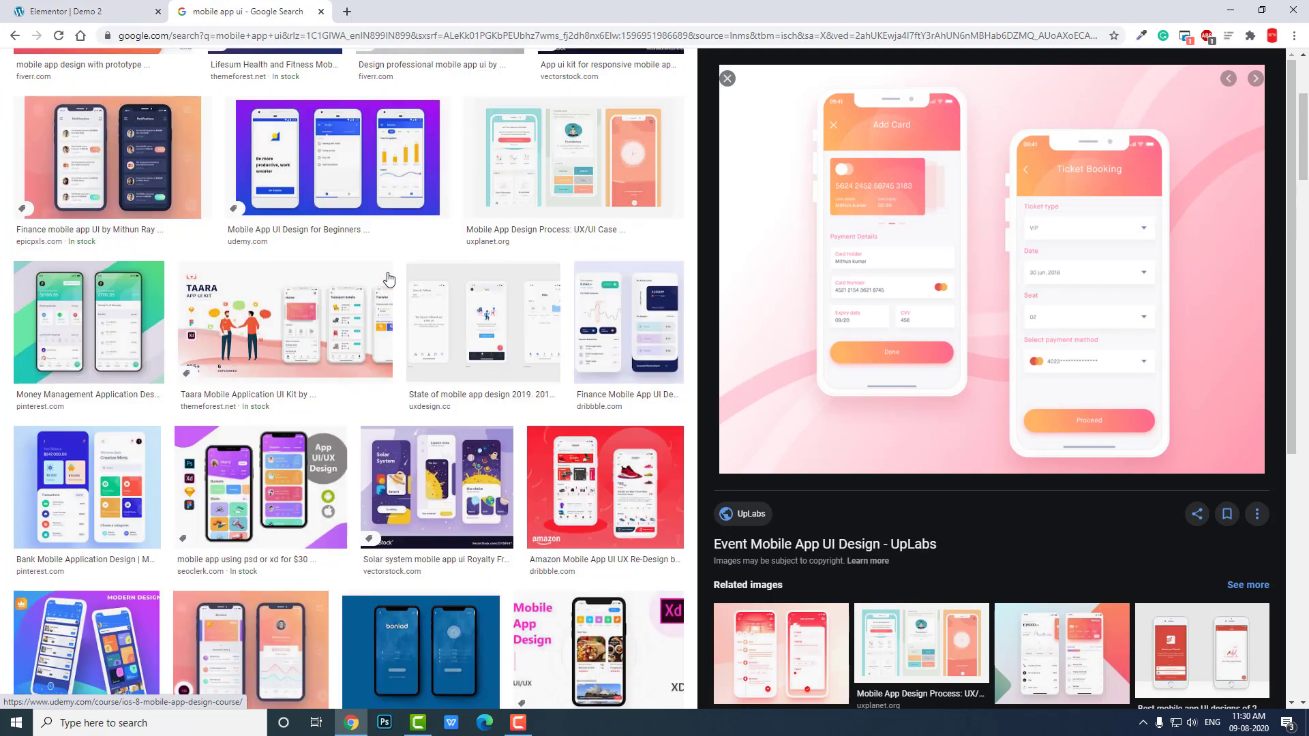
pyautogui.scroll(5, 389, 278)
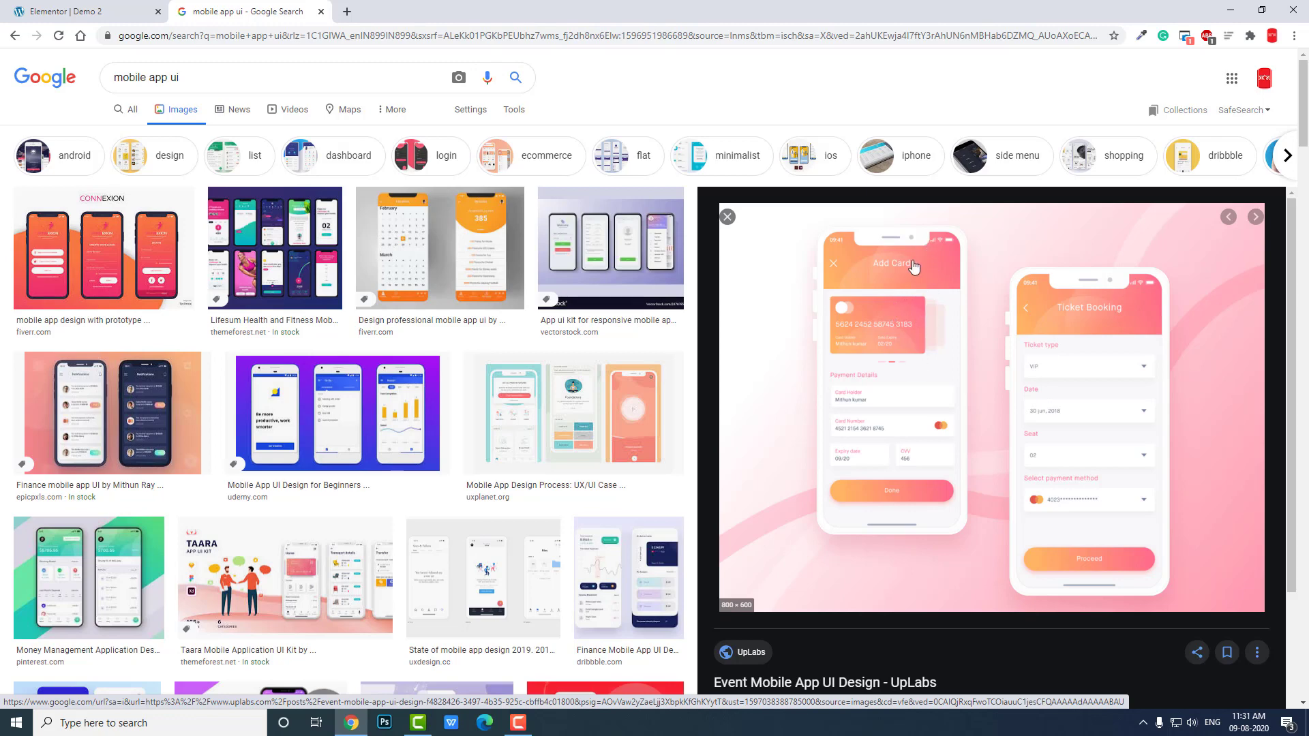
# Preview the orange calendar app design, then return to the Elementor | Demo 2 editor.
pyautogui.click(441, 216)
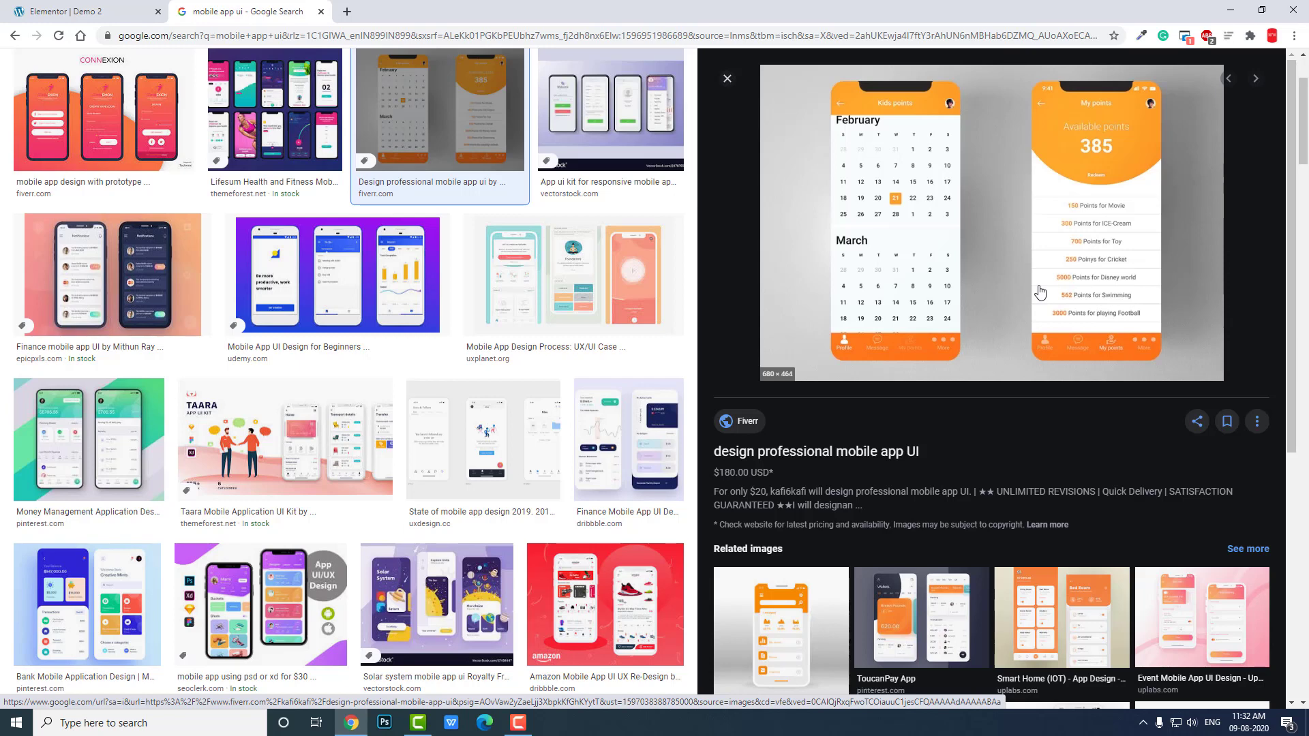
pyautogui.click(133, 12)
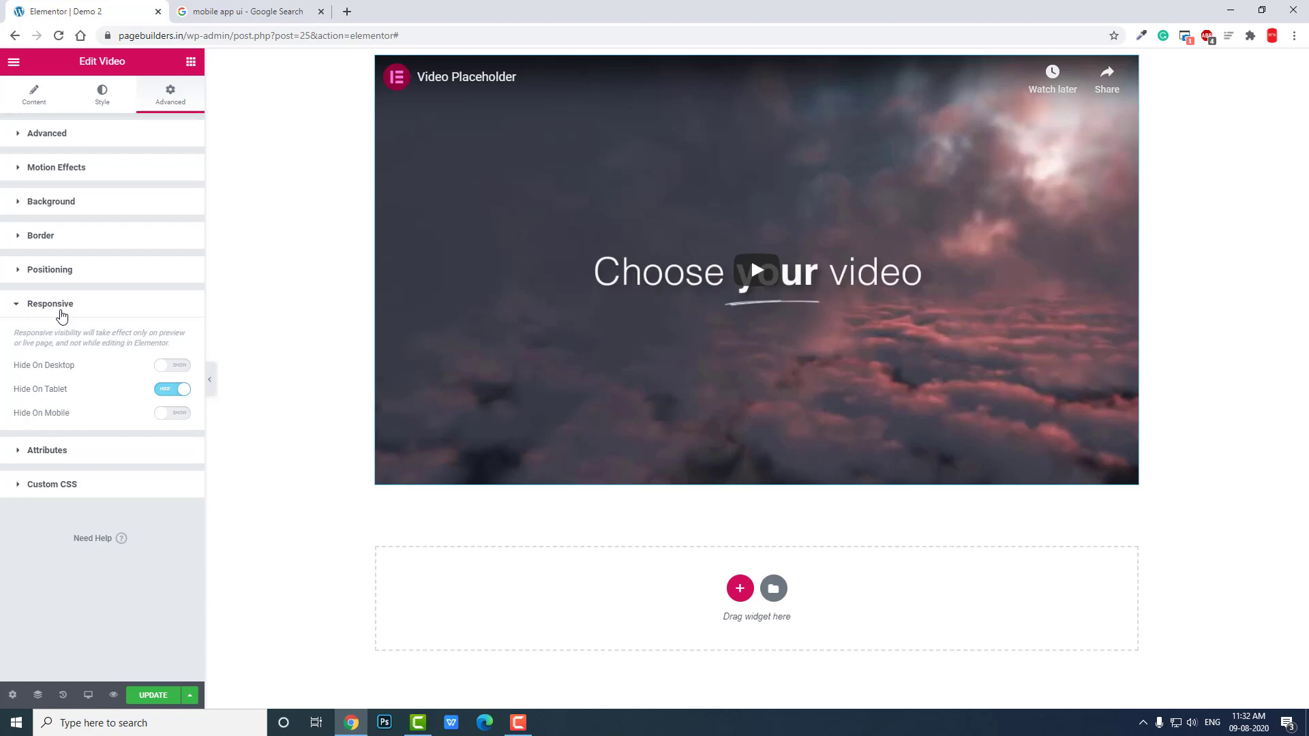
# Switch back to the 'mobile app ui - Google Search' browser tab.
pyautogui.click(246, 11)
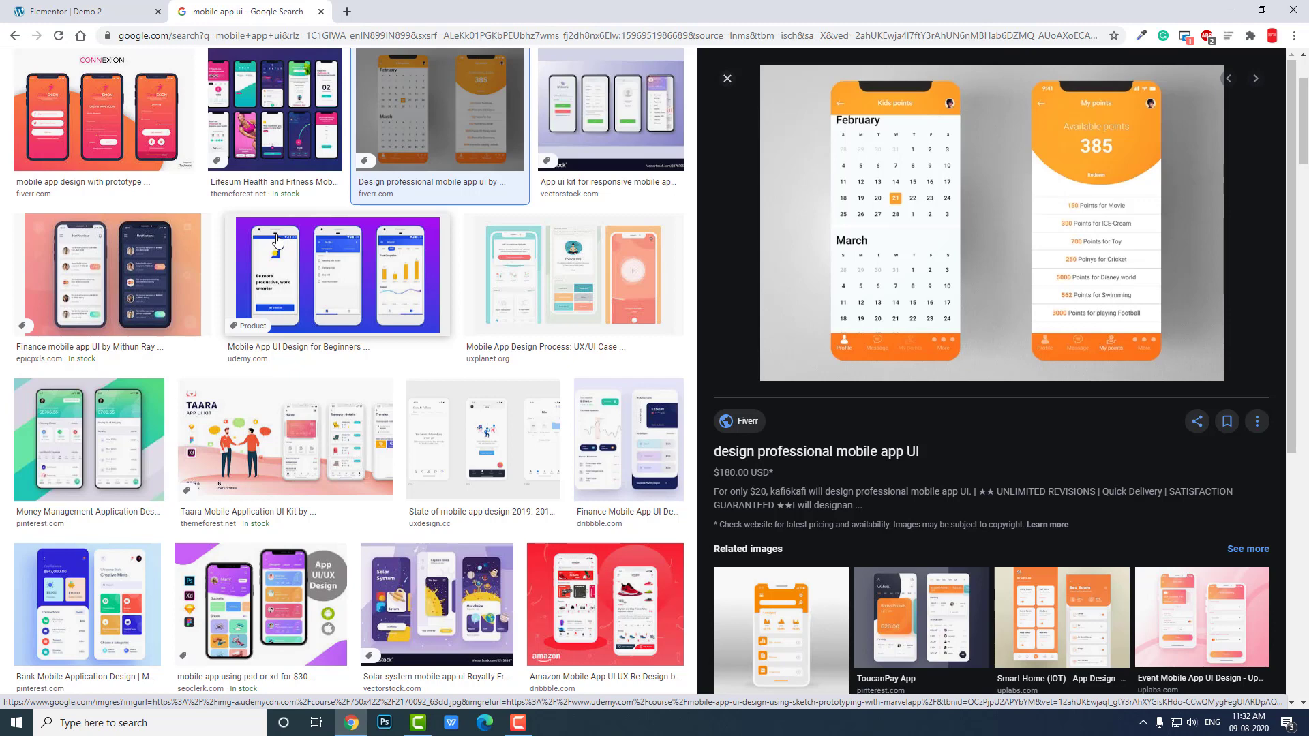
# Return to the Elementor | Demo 2 tab with the Video widget's responsive settings.
pyautogui.click(88, 11)
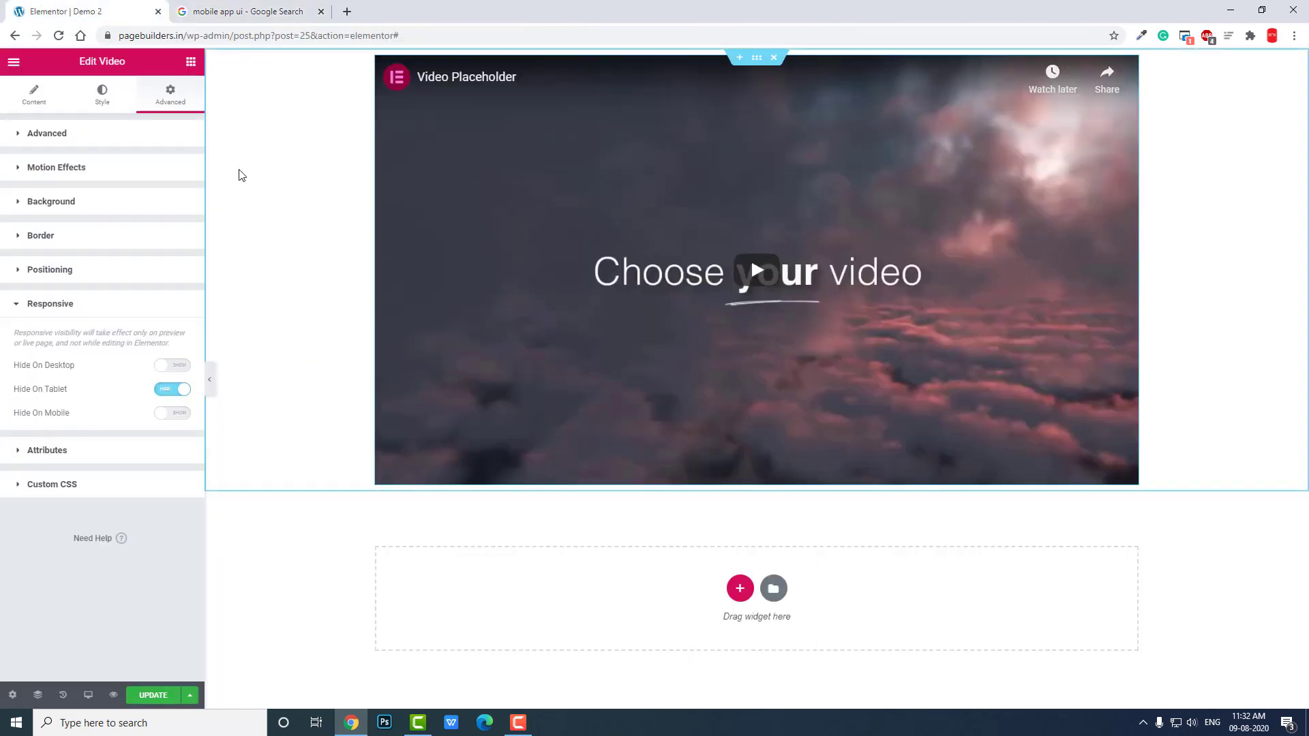